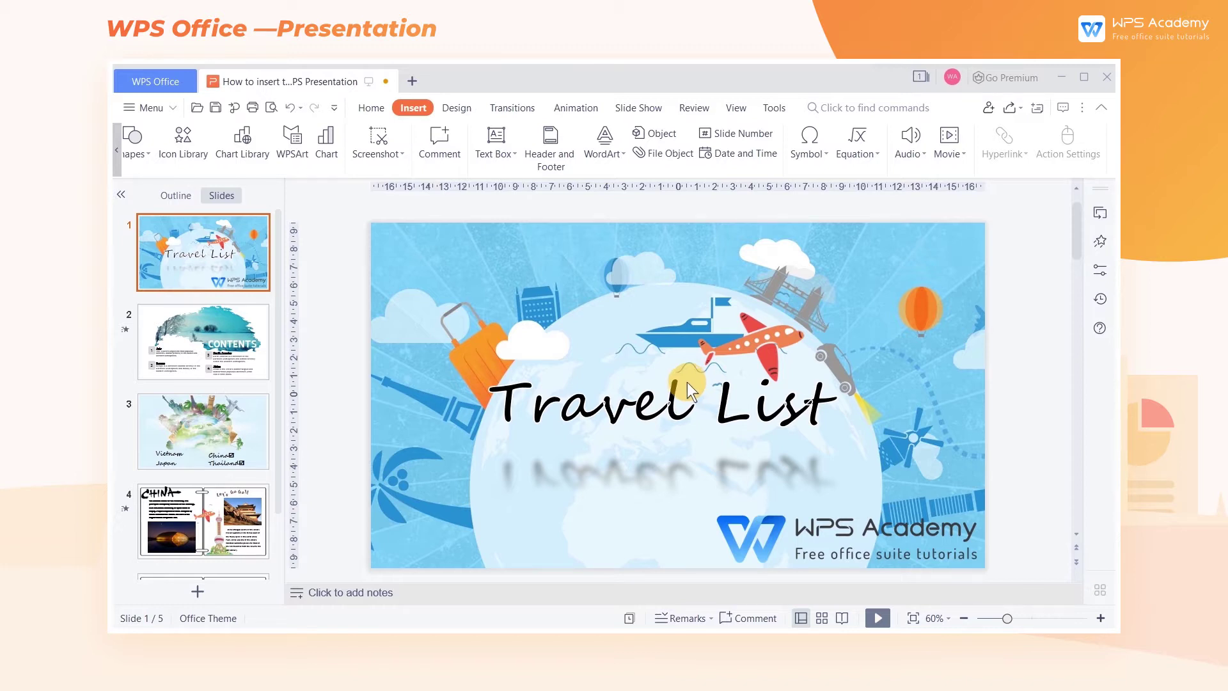
Page past the Contents slide to slide 3, which lists Vietnam, Japan, China and Thailand.
click(181, 364)
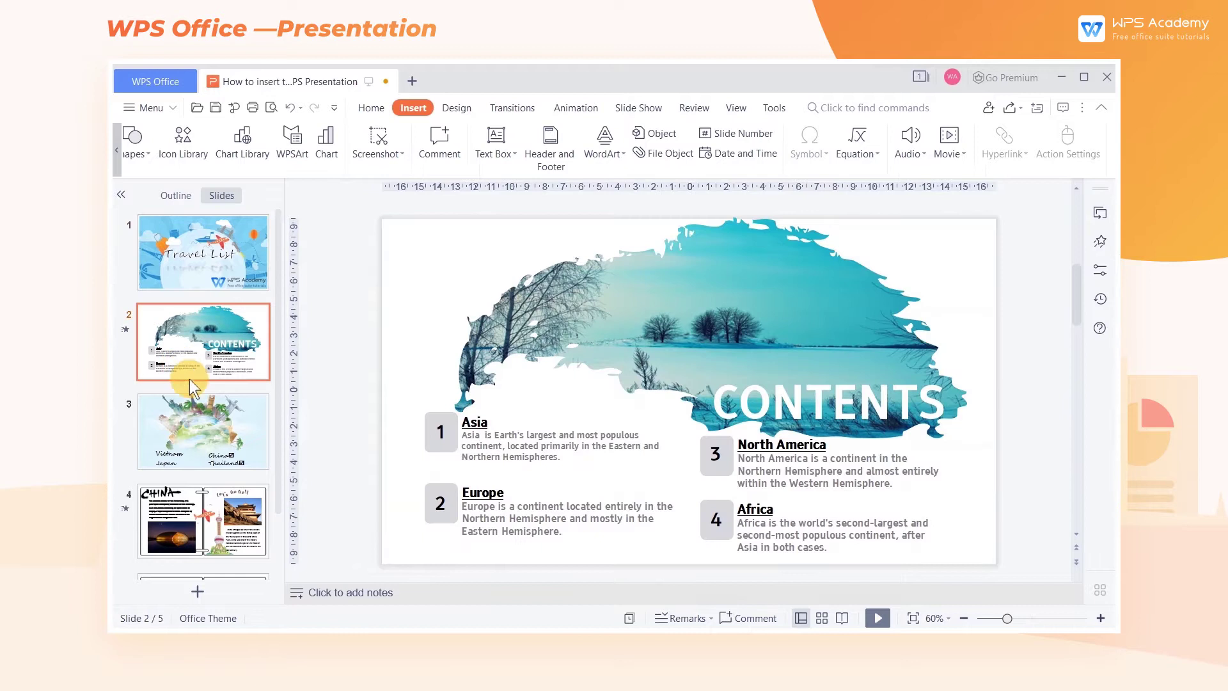
click(192, 439)
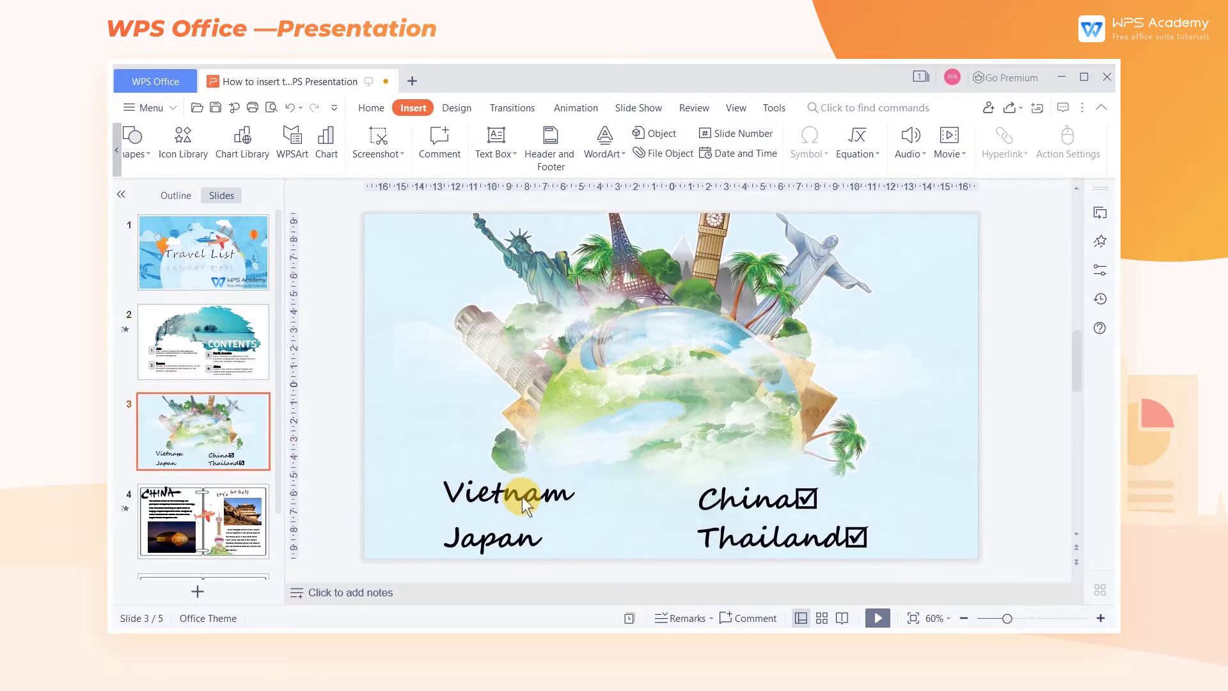
Insert the ☒ crossed box from Recently Used after Vietnam, then bring up More Symbols.
click(576, 496)
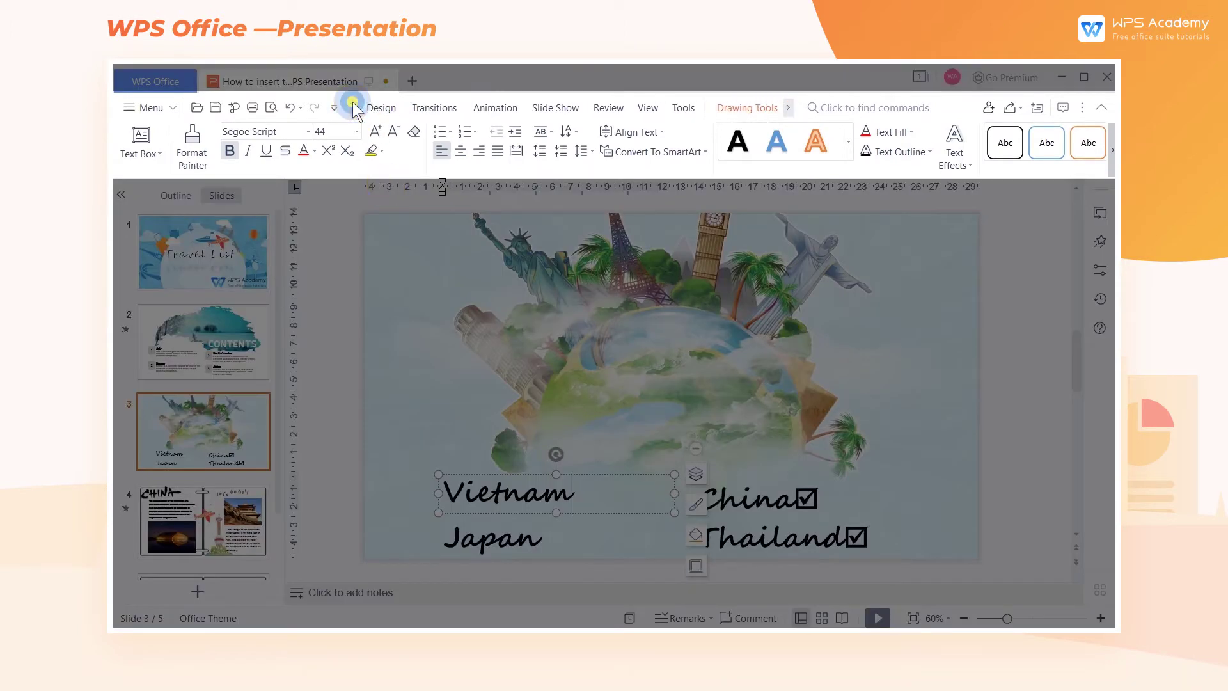
click(371, 107)
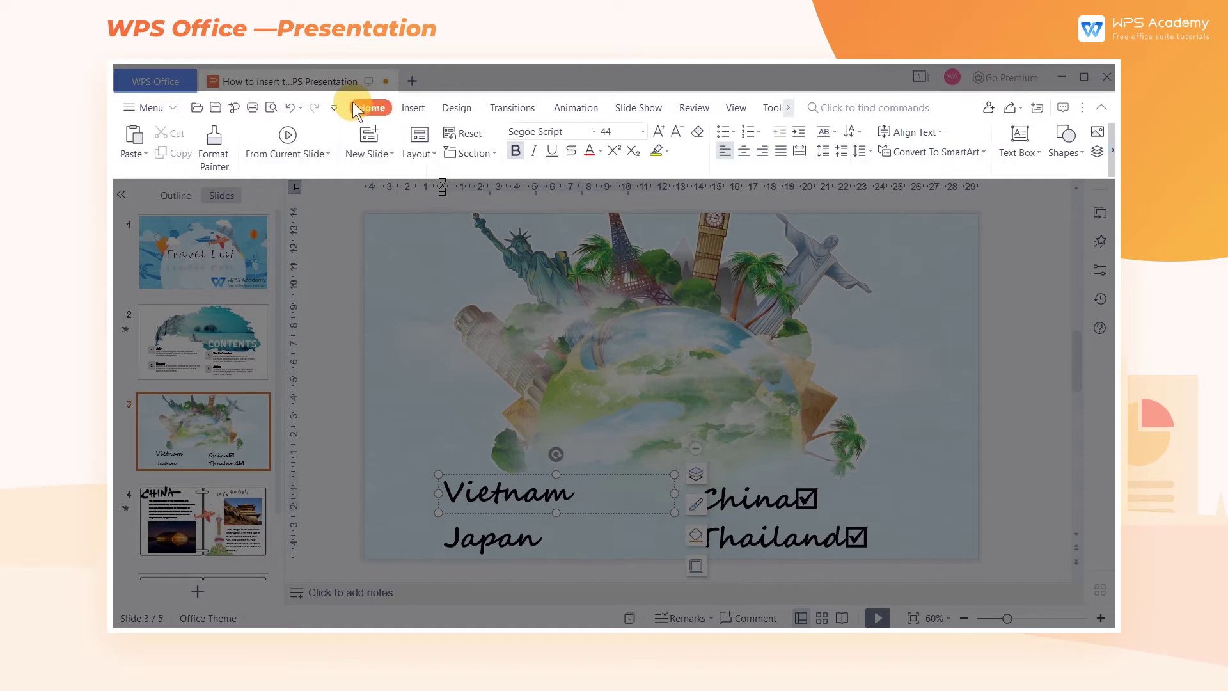
click(411, 109)
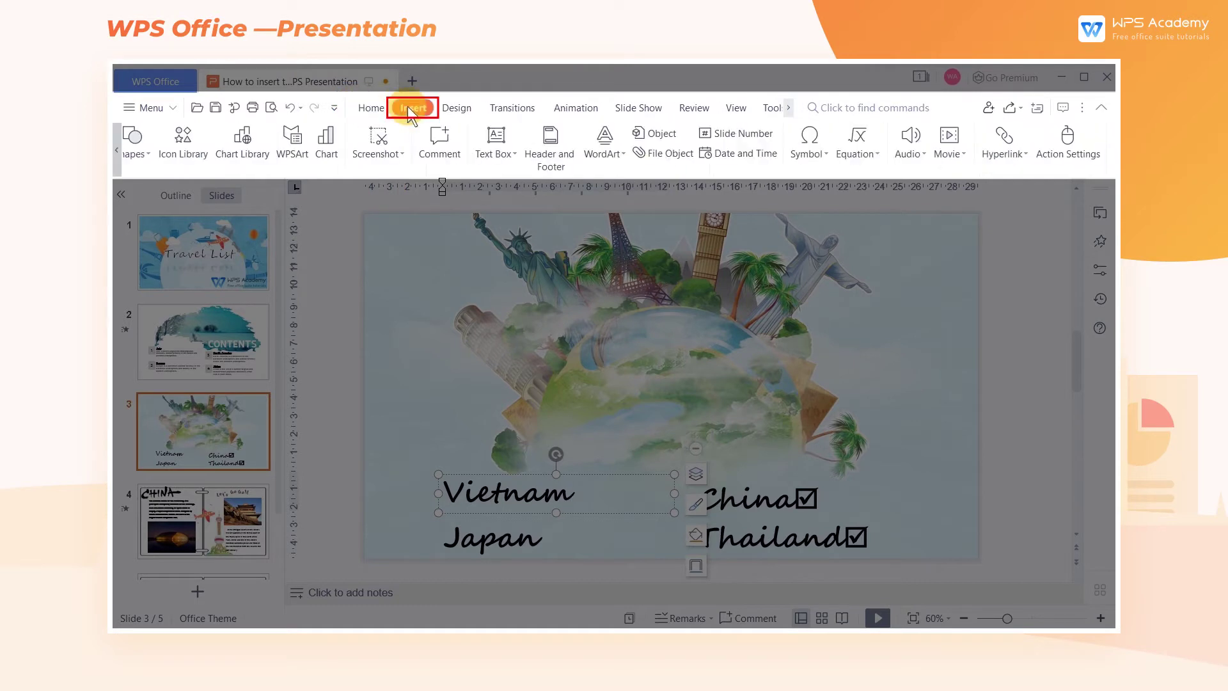
click(806, 158)
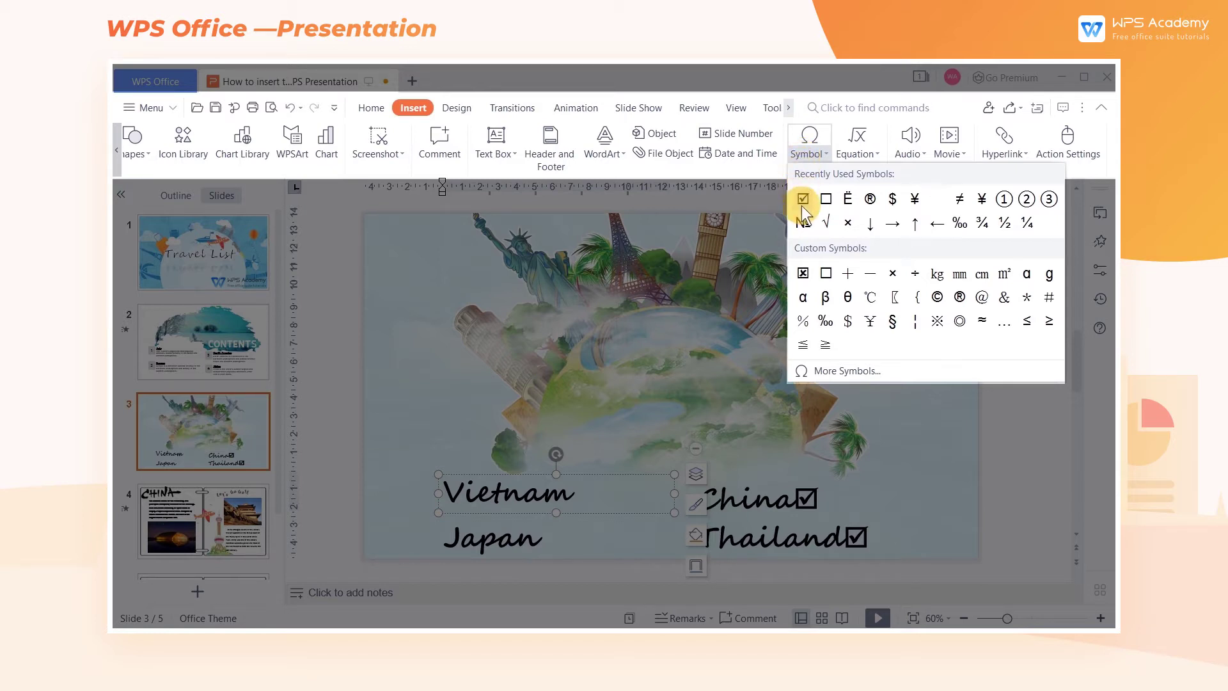
click(804, 274)
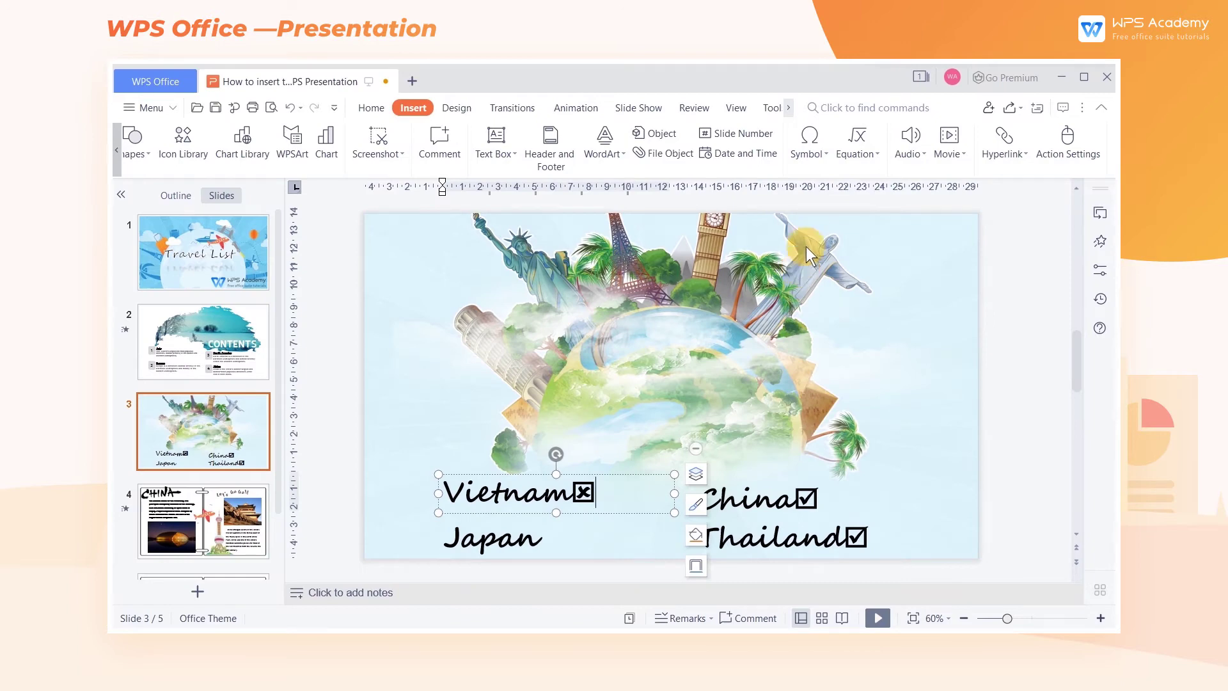
click(813, 171)
Set the Symbol dialog to the Times New Roman font and its Arrows subset.
click(865, 372)
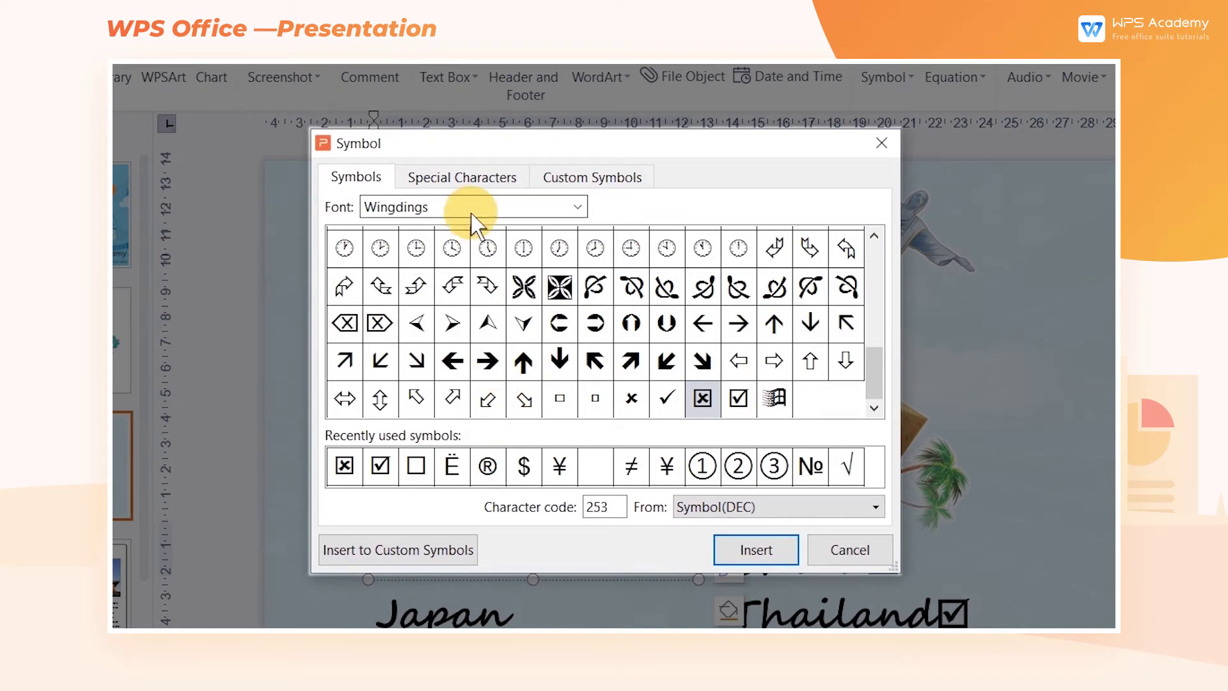
click(576, 211)
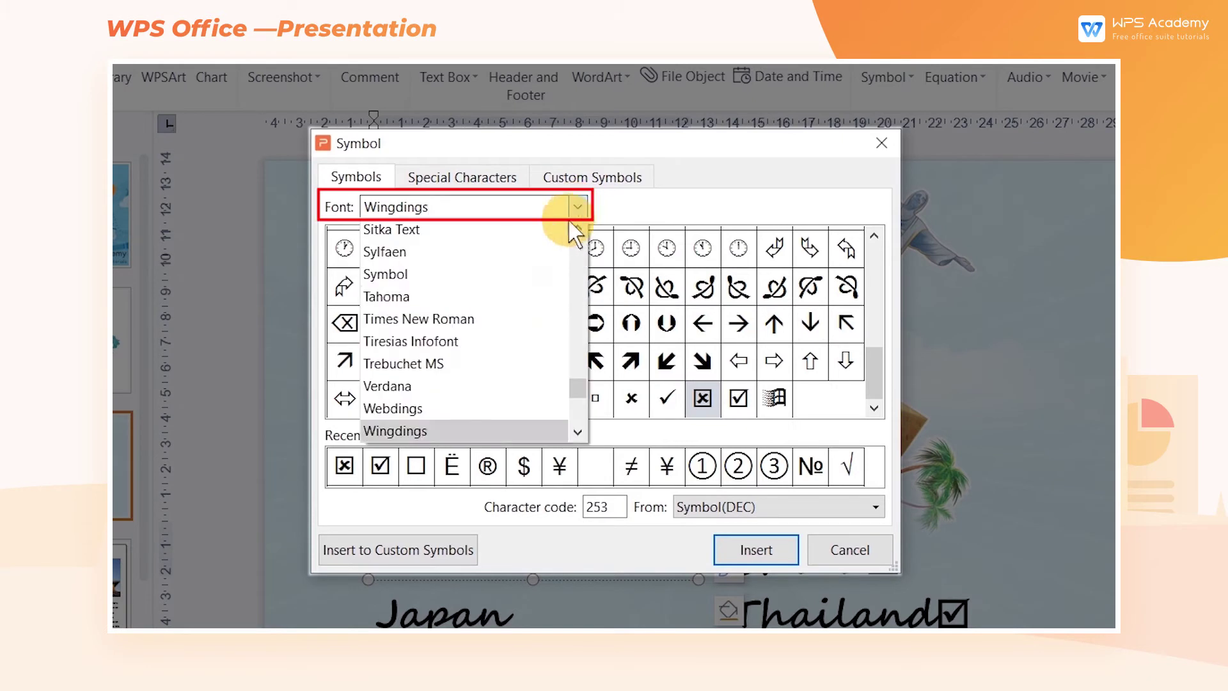
click(494, 310)
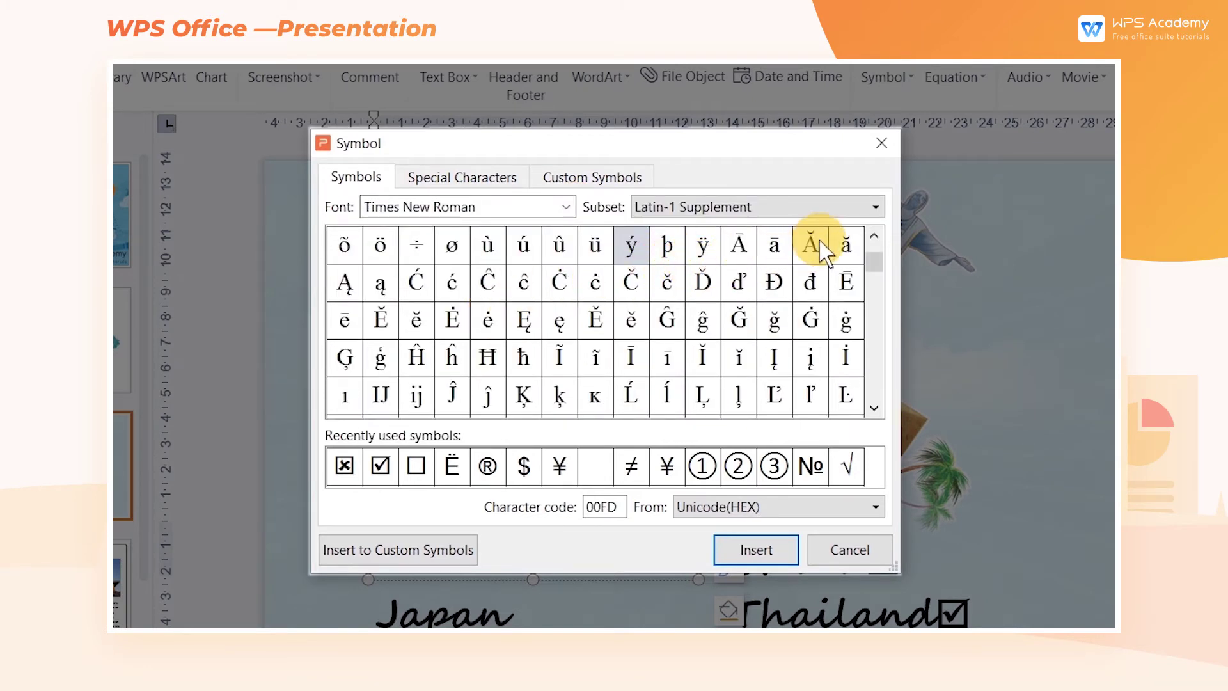
click(843, 209)
scroll(728, 331, down, 3)
scroll(729, 331, down, 3)
scroll(729, 345, up, 2)
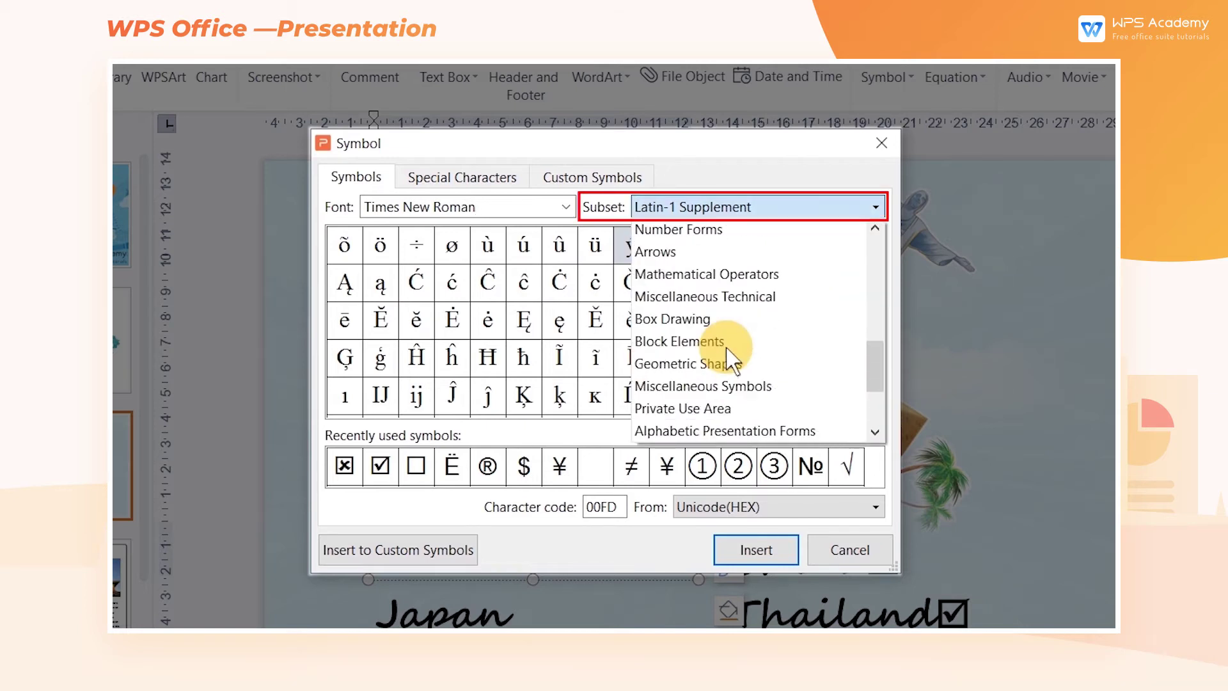
click(672, 252)
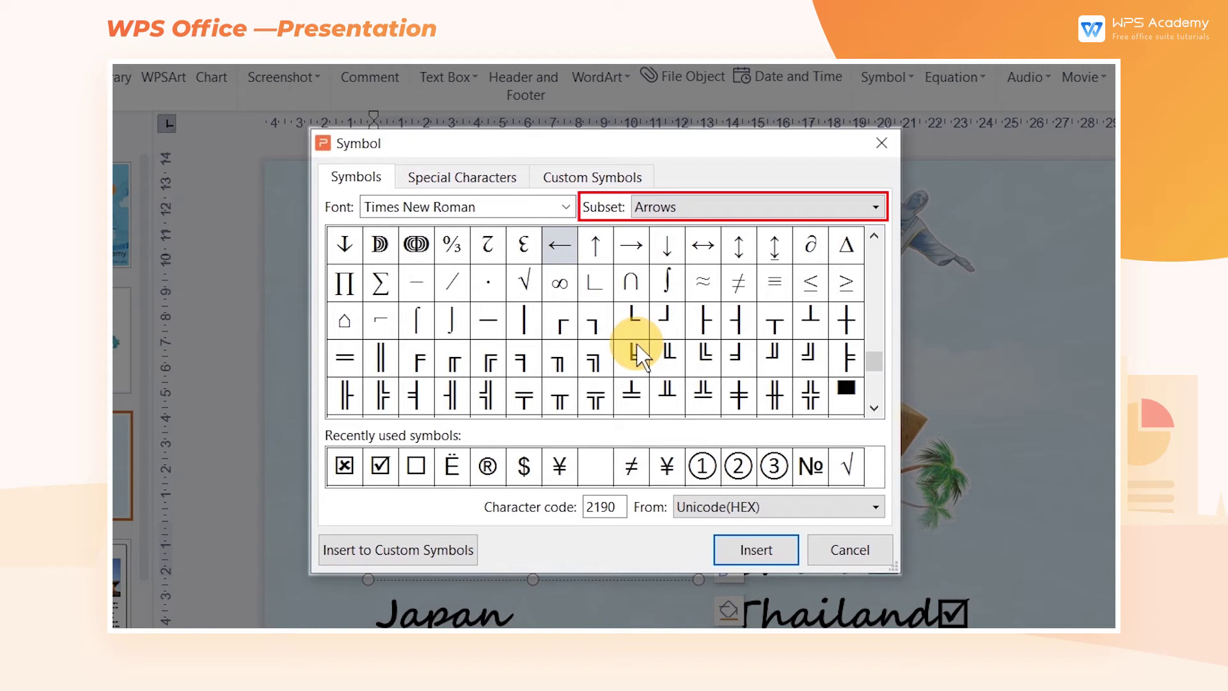
Show the Special Characters list with em dash, copyright and trademark entries.
click(461, 177)
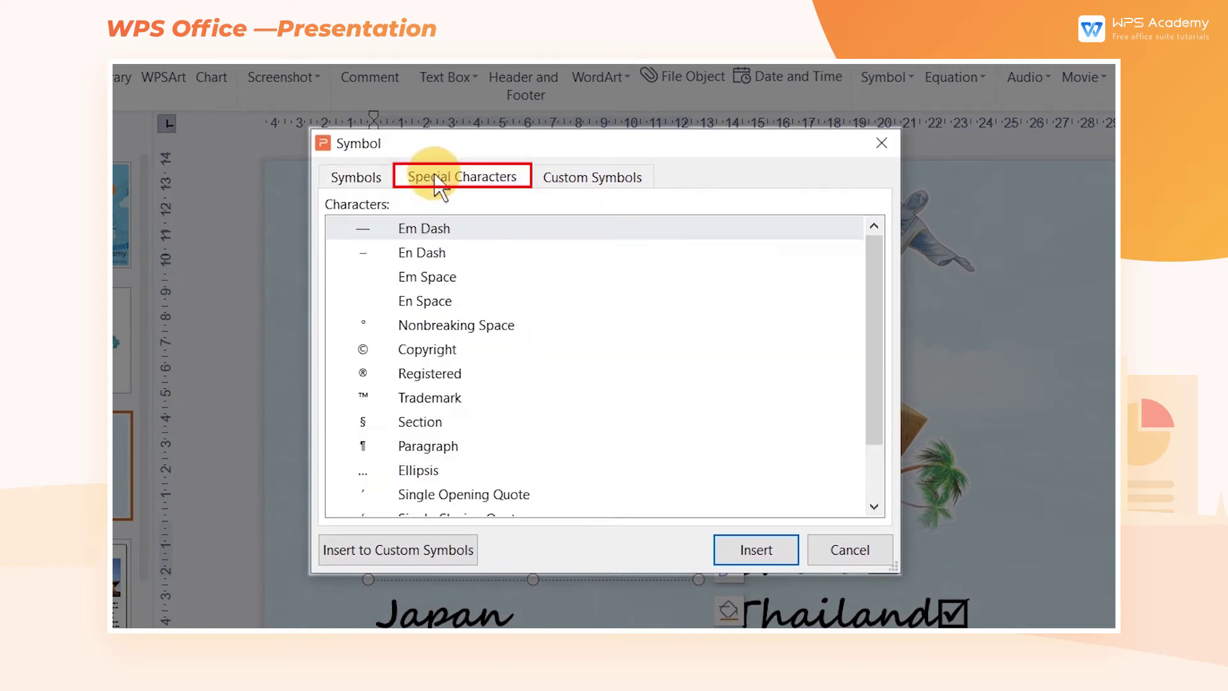
scroll(595, 370, down, 3)
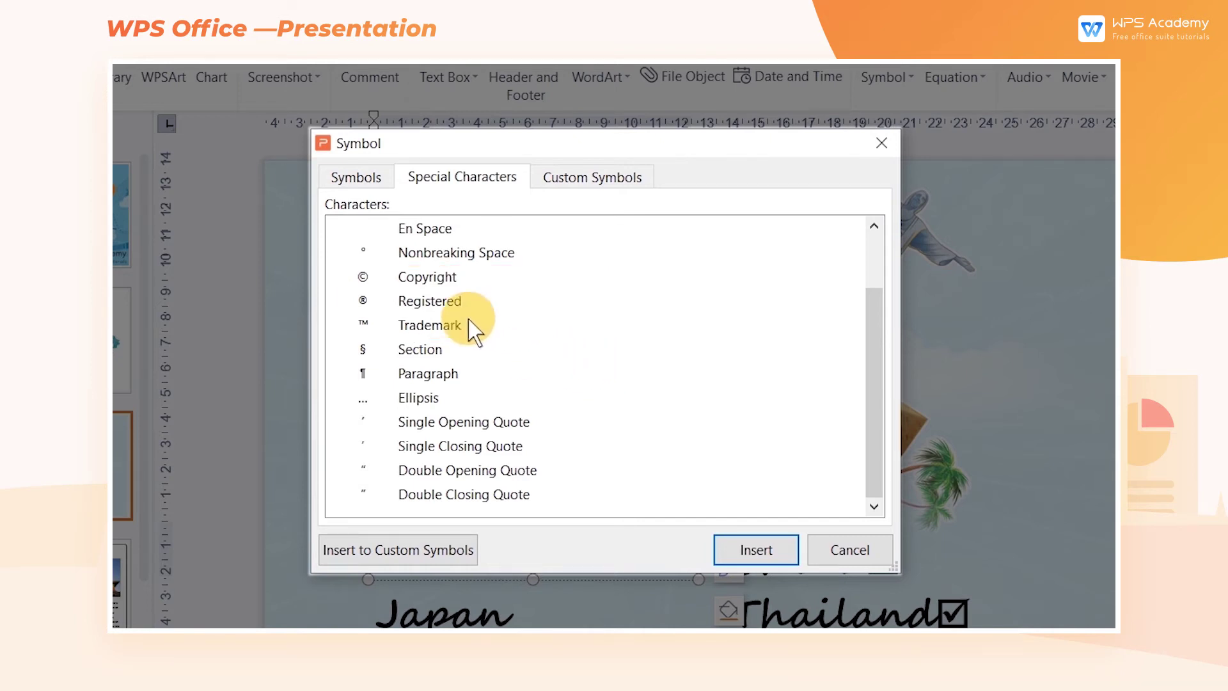
Add the ☑ ticked box to Custom Symbols and close the Symbol dialog.
click(363, 183)
click(380, 465)
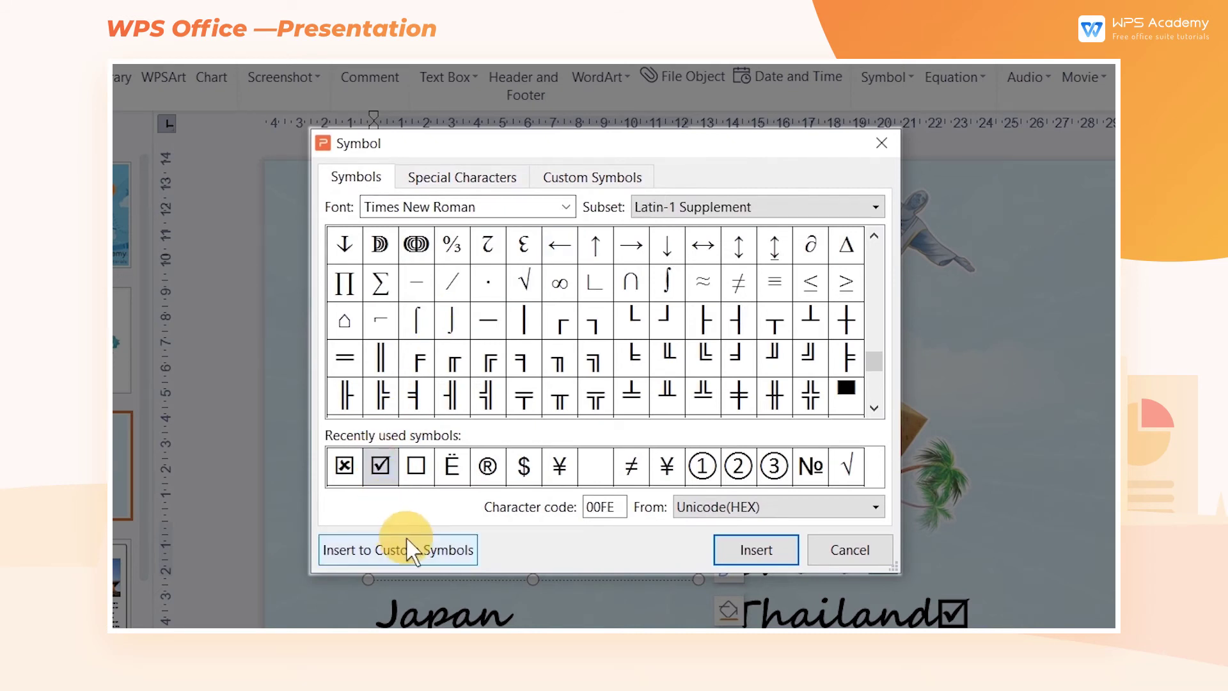
click(425, 555)
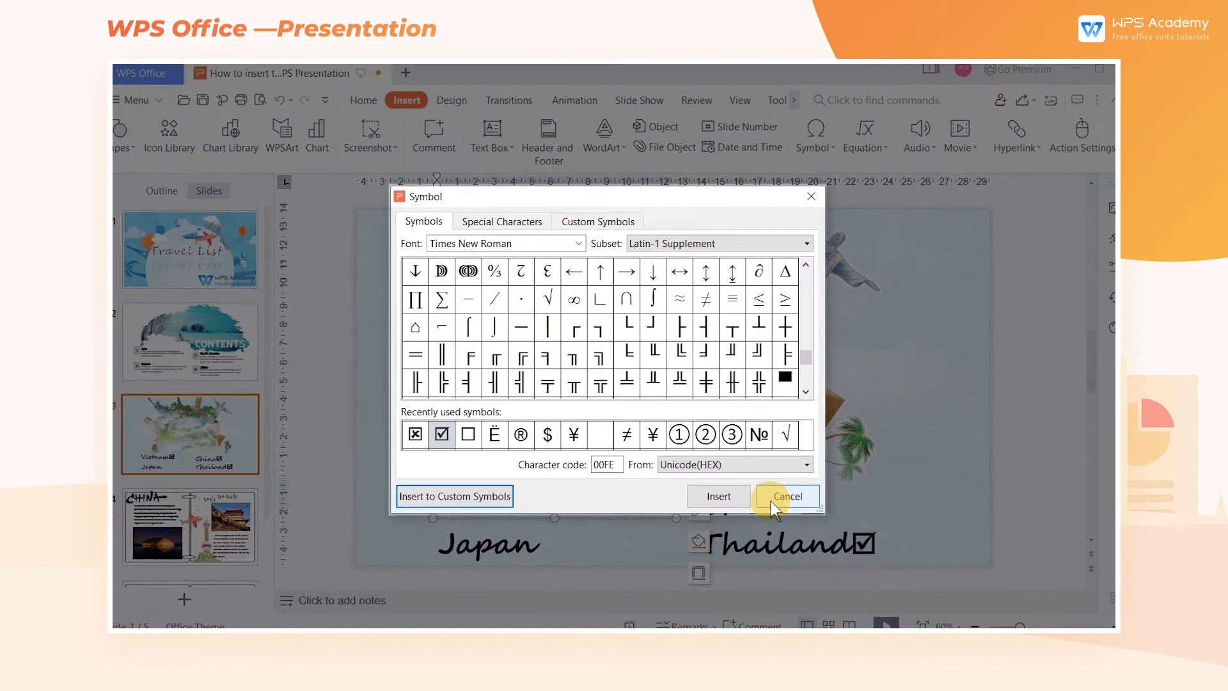
click(769, 498)
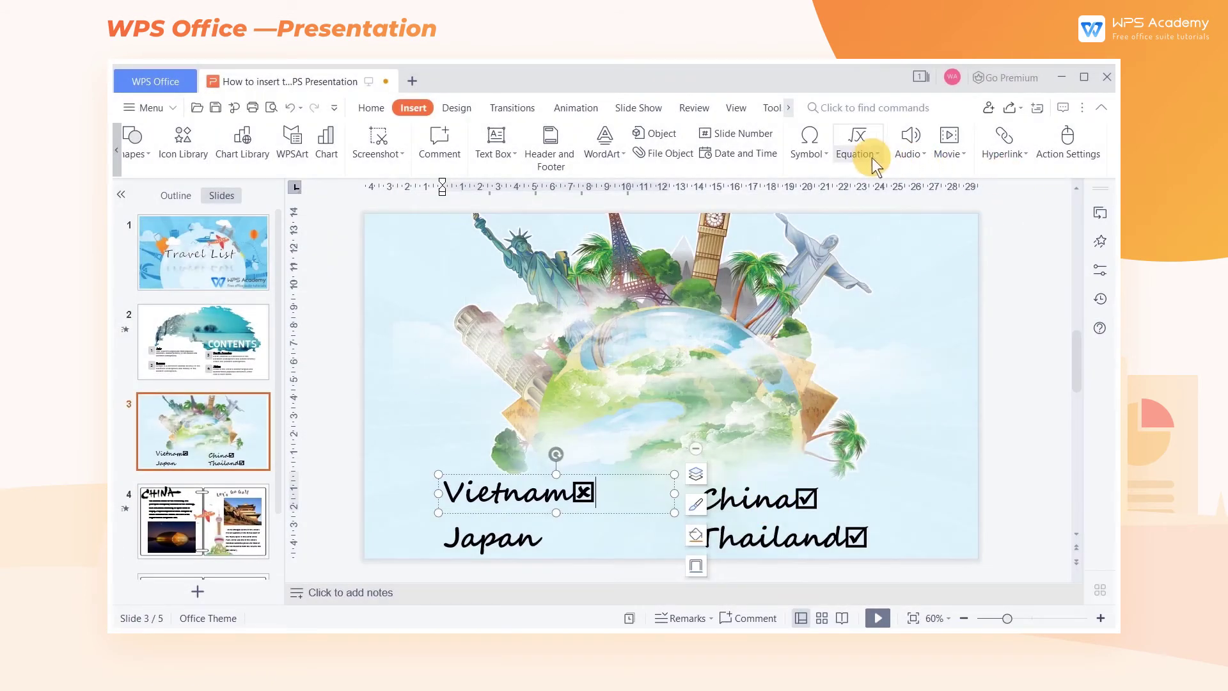
Insert a ☑ ticked box after Vietnam's crossed box.
click(824, 154)
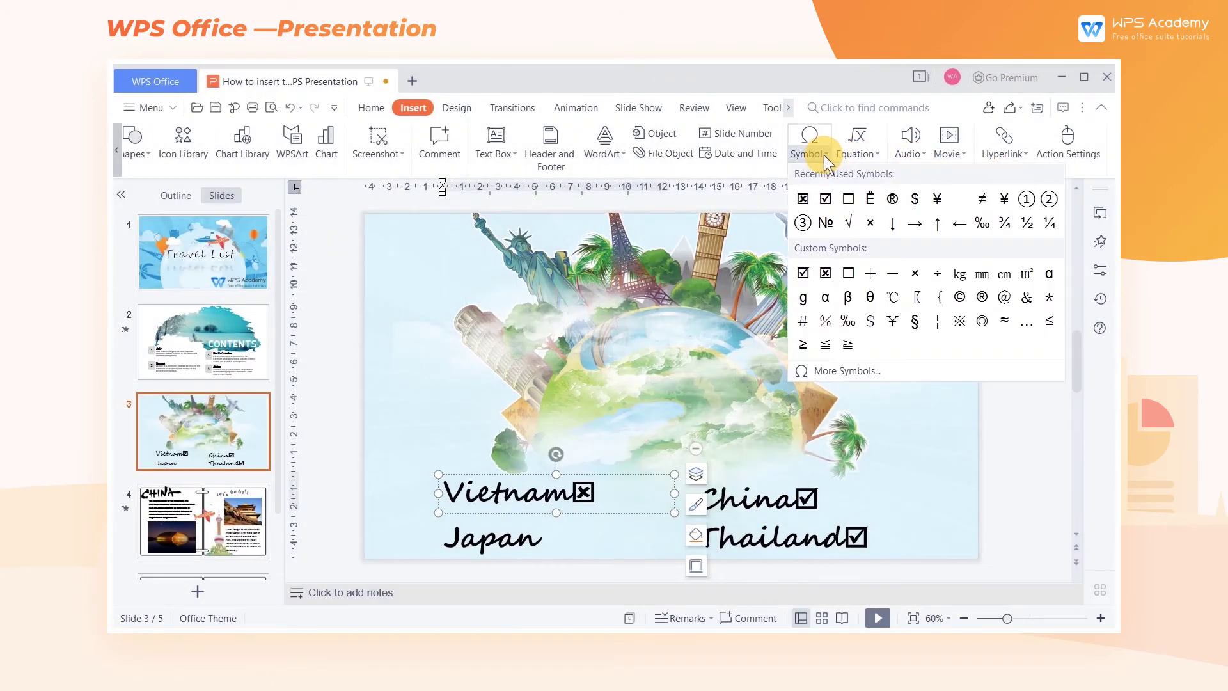
click(804, 273)
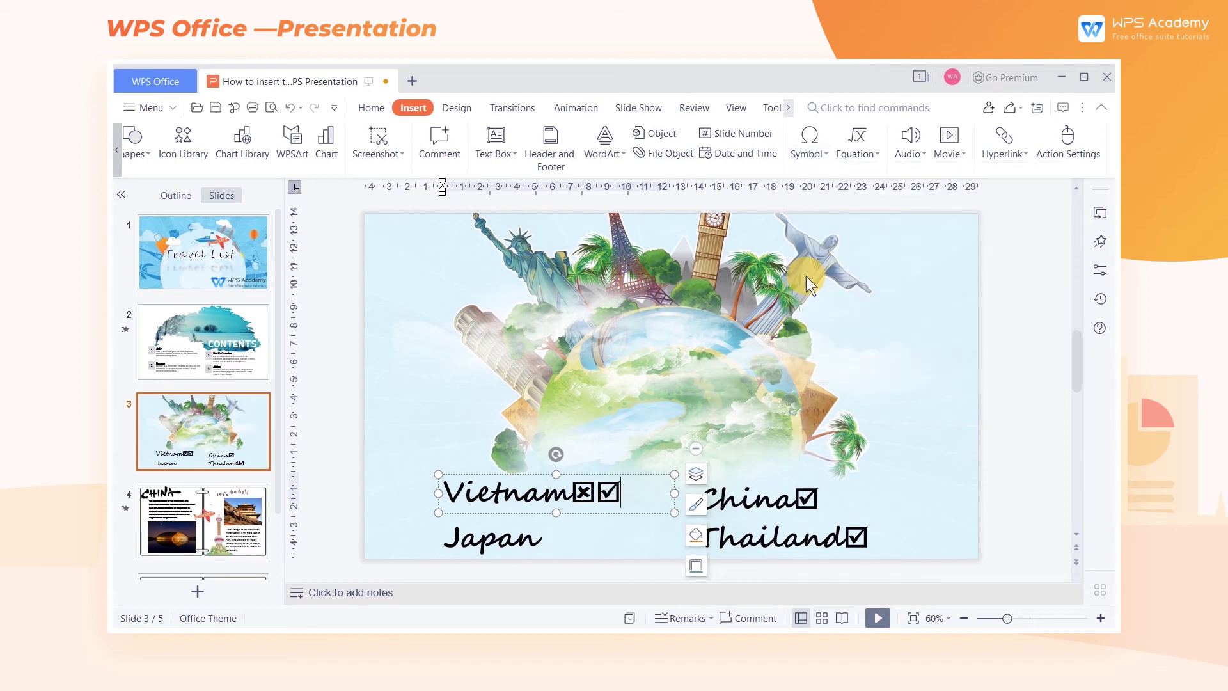
click(799, 156)
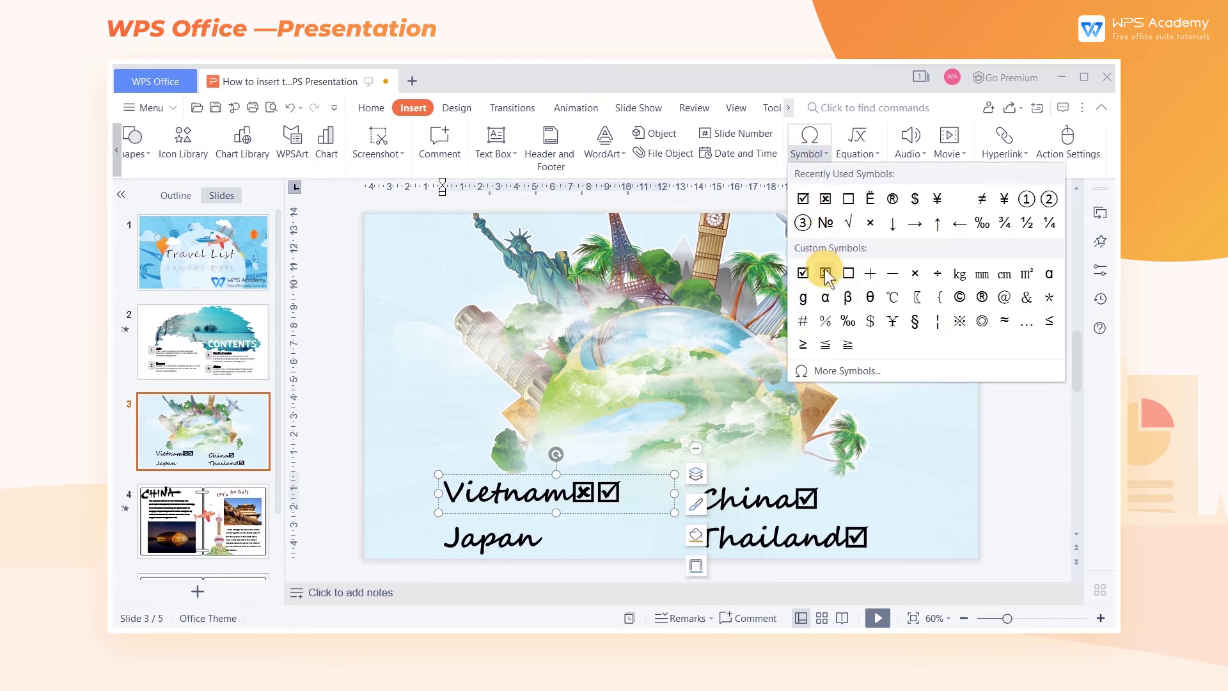
Assign Ctrl+0 as the shortcut for the ☑ custom symbol.
click(854, 370)
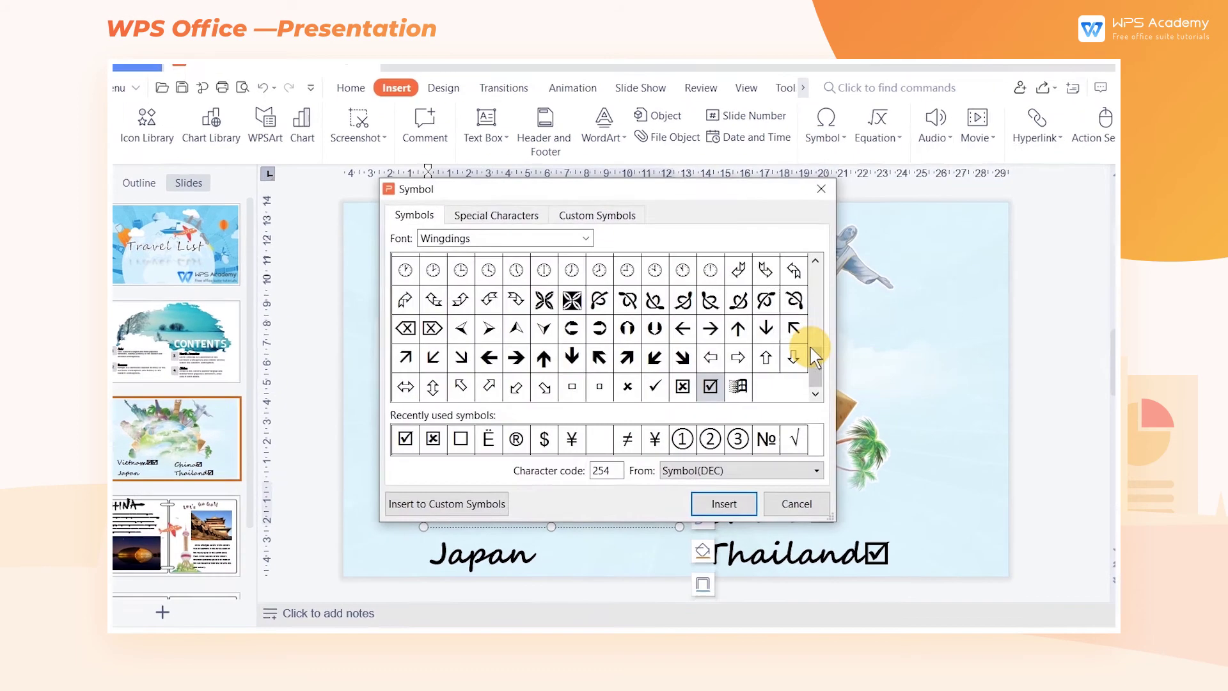
click(597, 214)
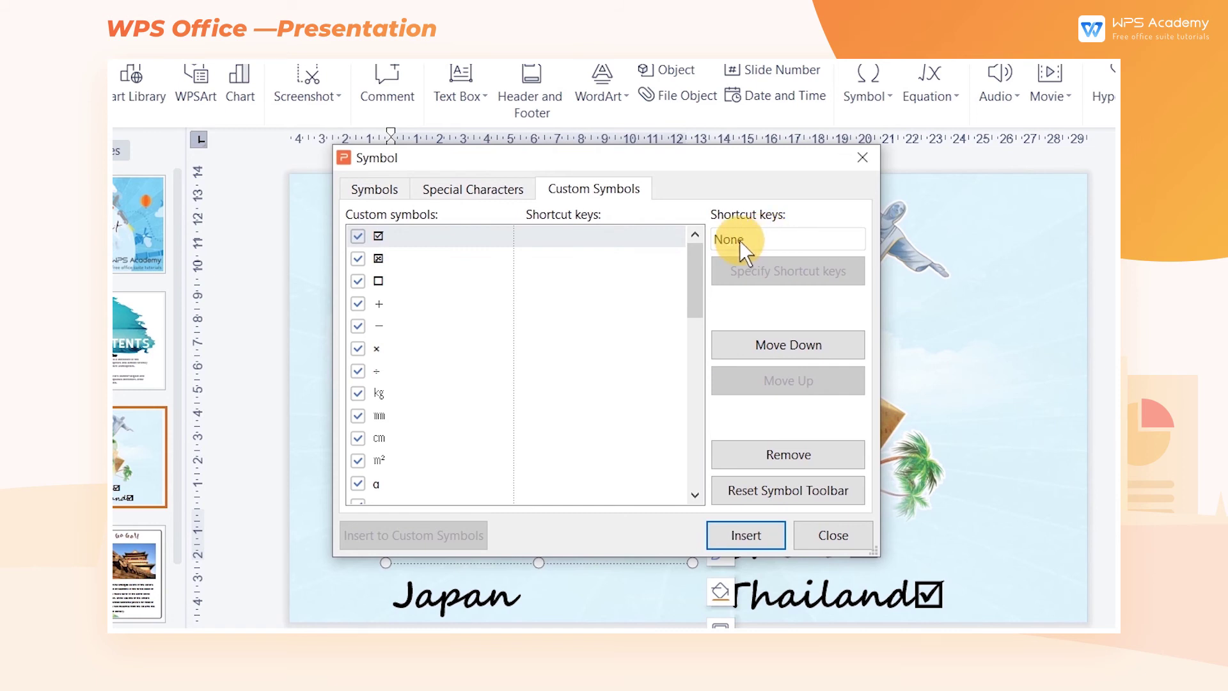
key(ctrl+0)
text(Ctrl + 0)
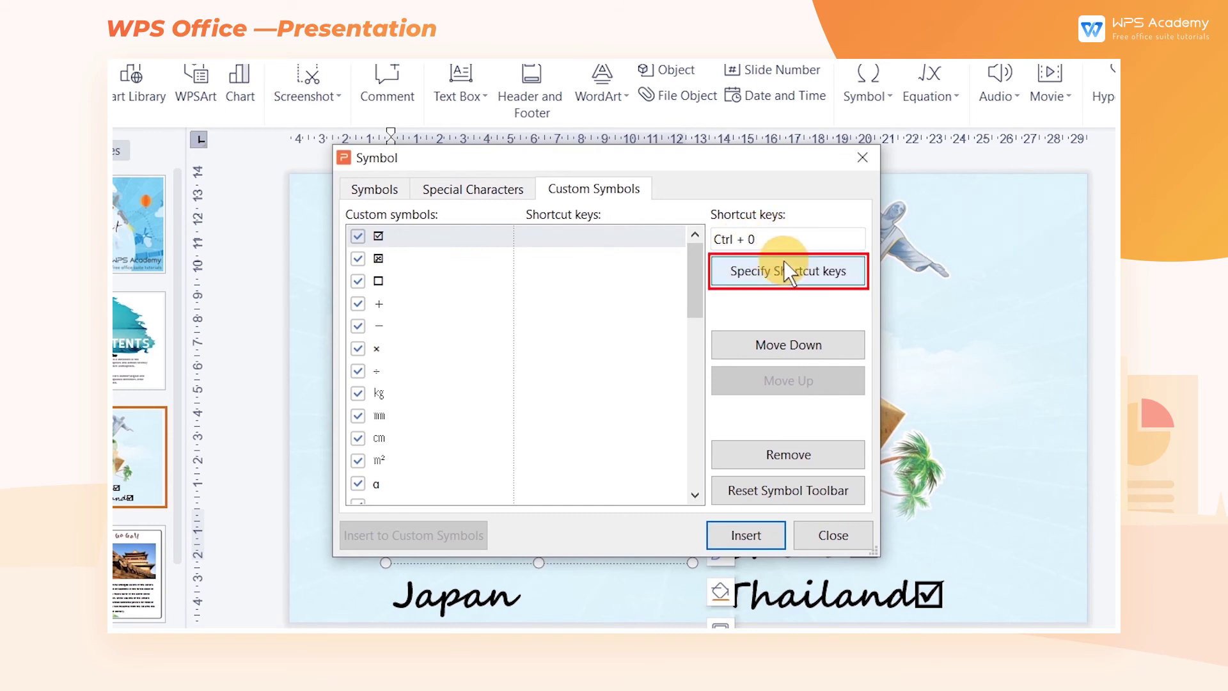
click(787, 272)
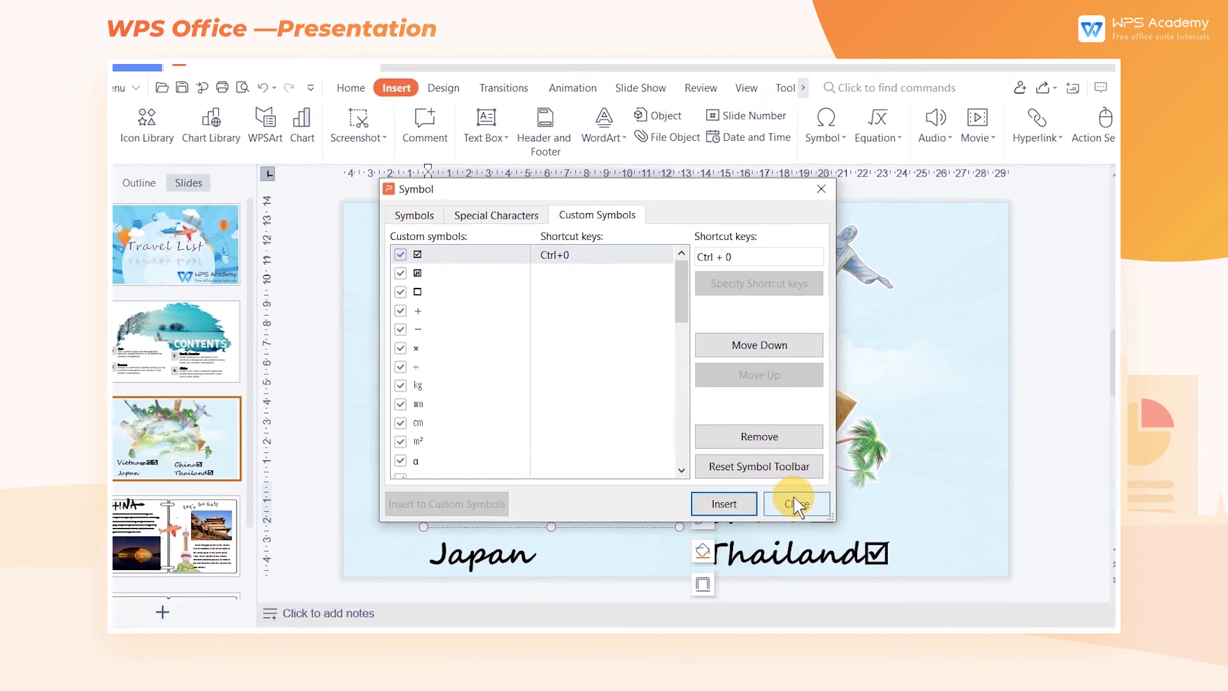
click(720, 502)
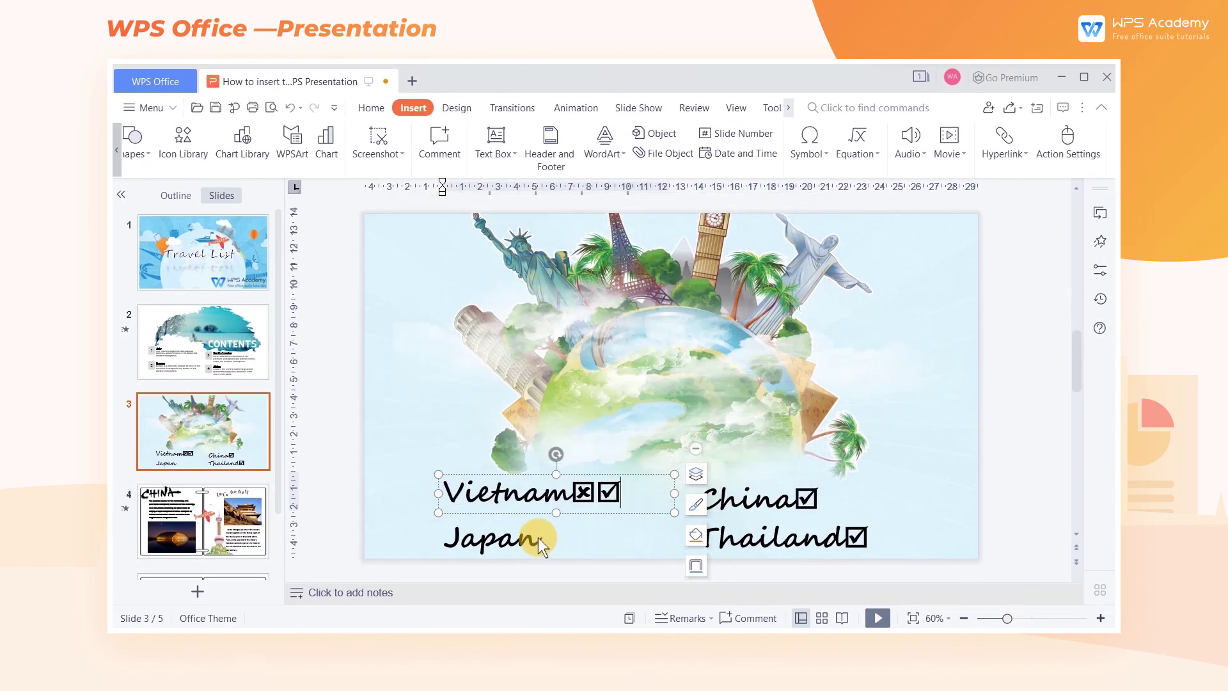
Add a ticked box after Japan using the shortcut.
click(539, 538)
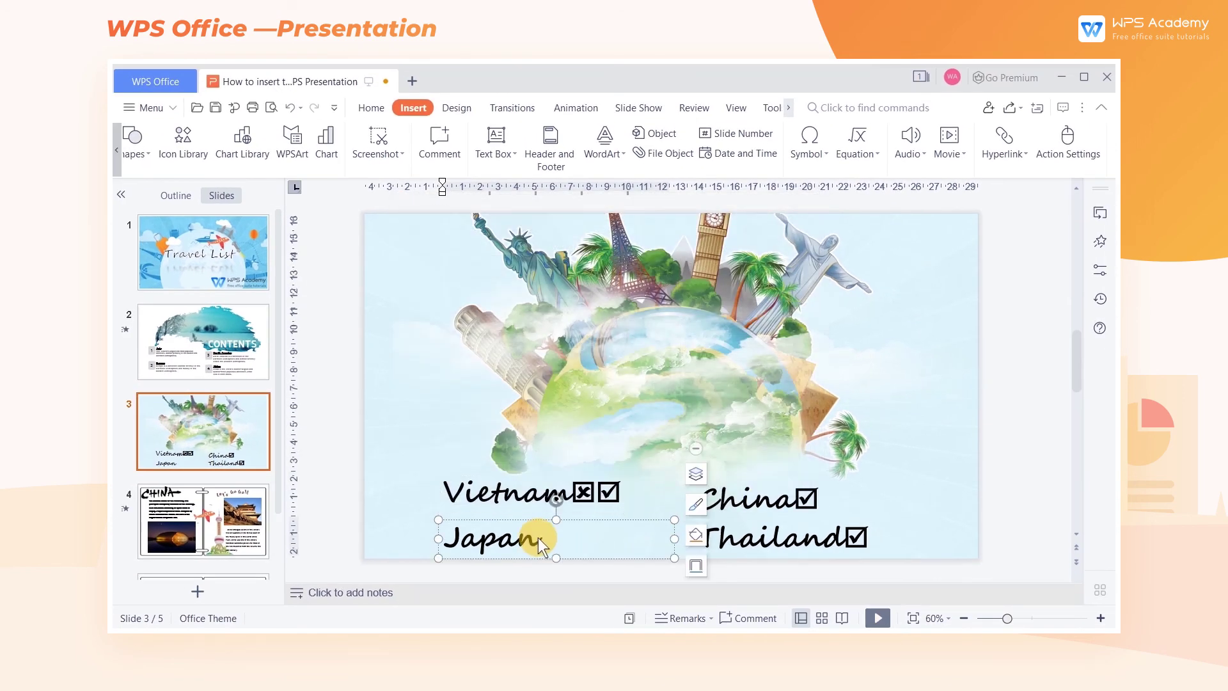
click(538, 538)
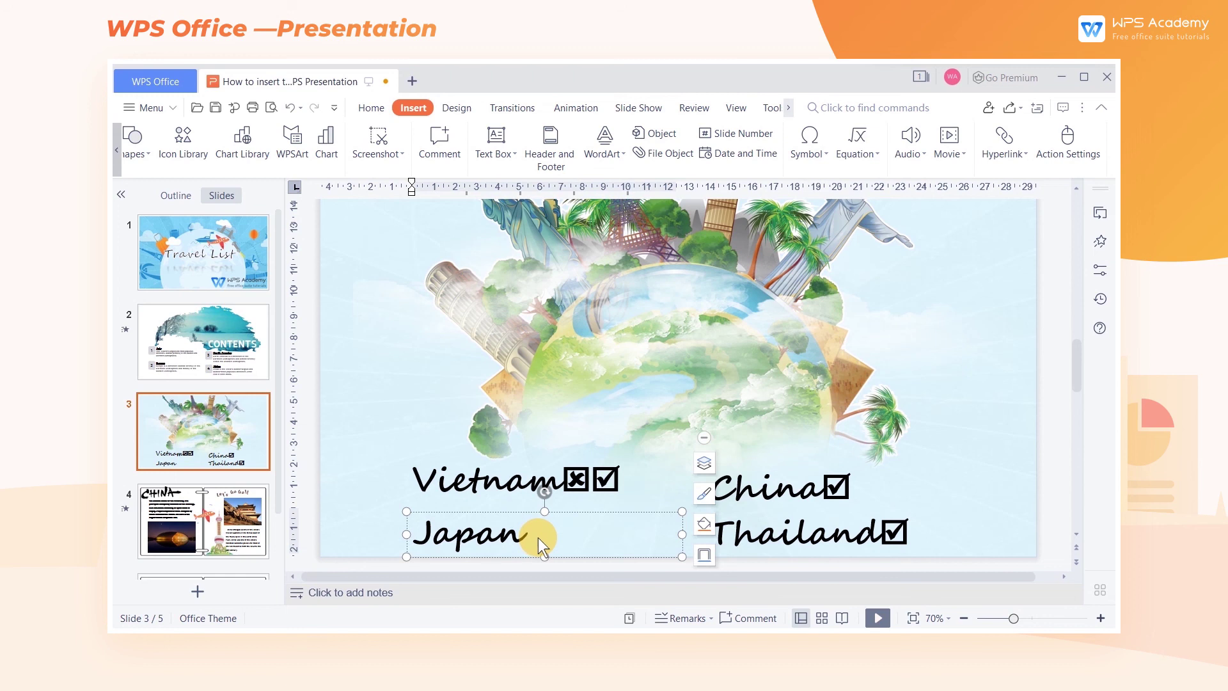
key(ctrl+o)
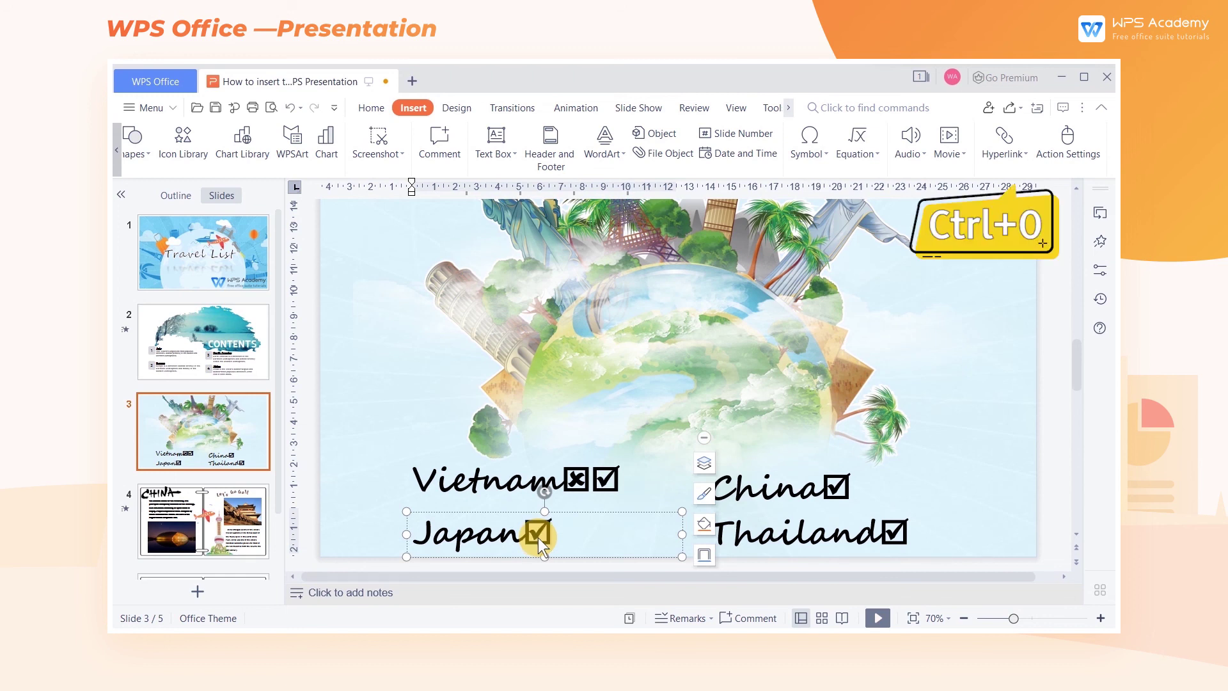